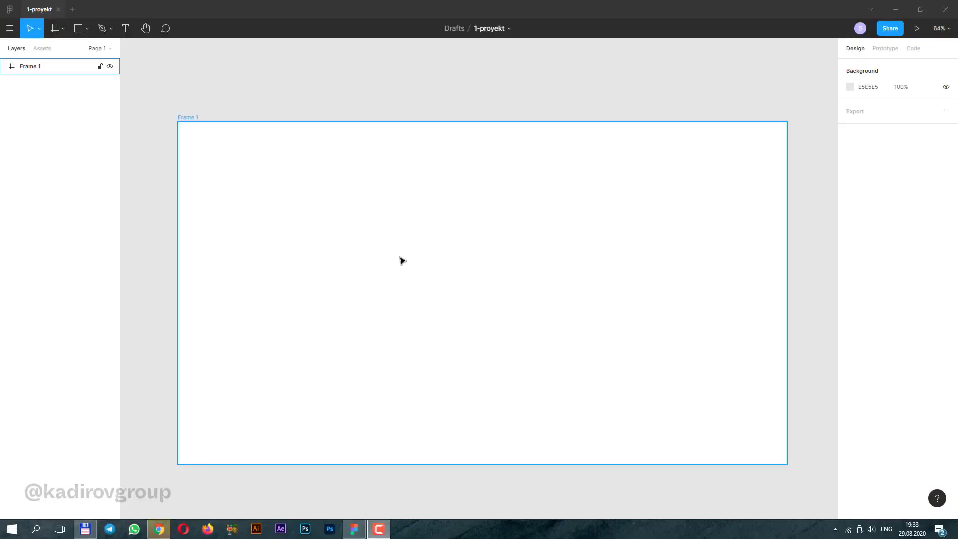
Step: Draw a grey rectangle in Frame 1 and duplicate it offset down and to the right
click(86, 30)
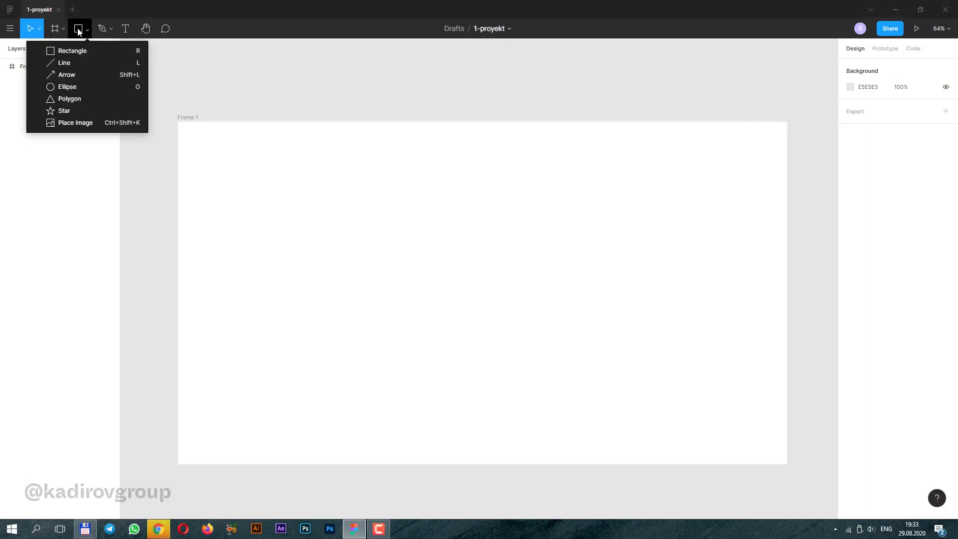
click(73, 51)
drag(304, 194, 475, 358)
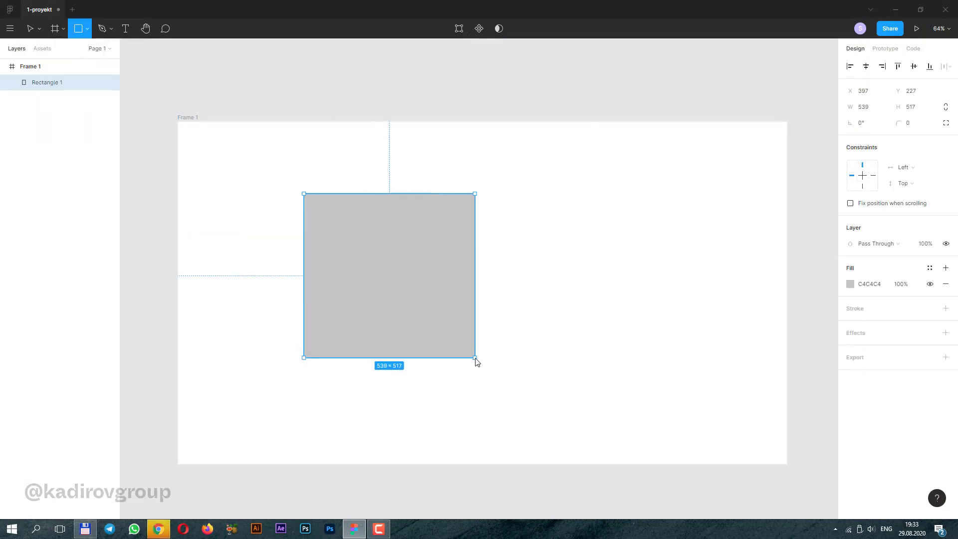
click(262, 228)
click(394, 297)
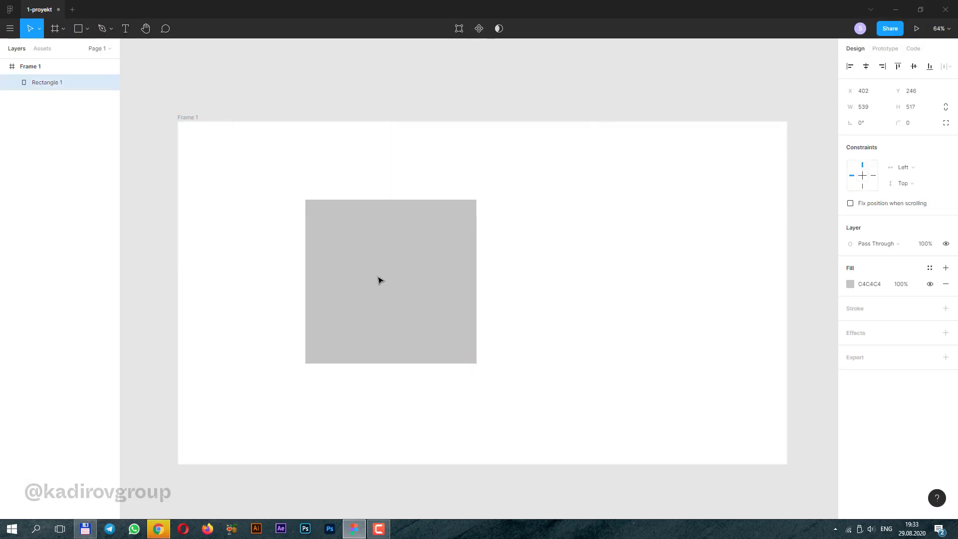
mouse_move(379, 278)
mouse_down()
mouse_move(472, 327)
mouse_move(462, 325)
mouse_up()
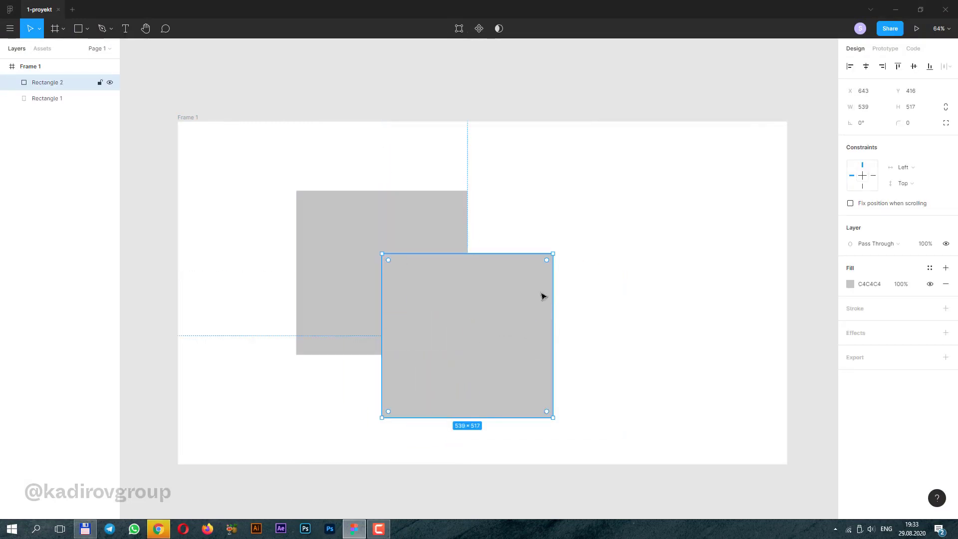
Step: Round the corners of both rectangles, the first one to radius 104
drag(542, 263, 515, 286)
click(456, 216)
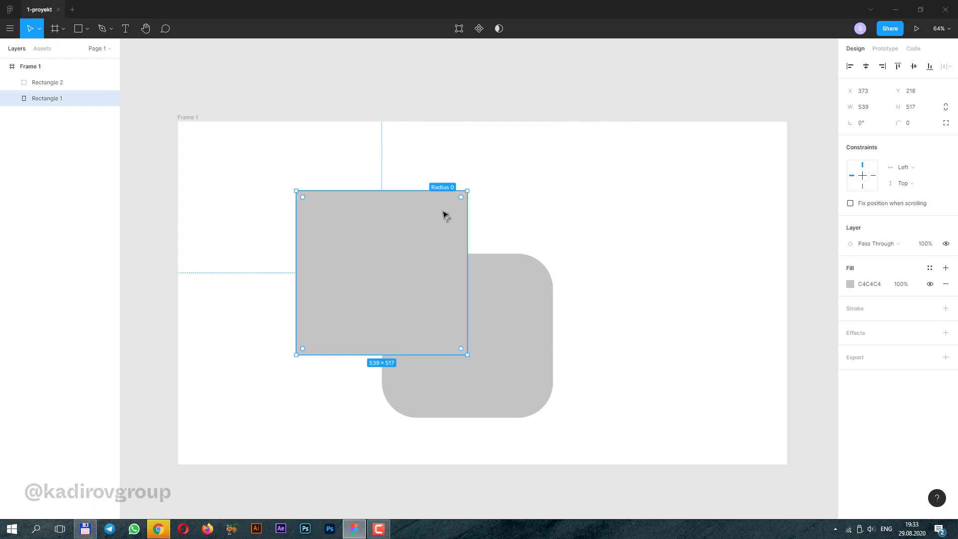
mouse_move(463, 200)
mouse_down()
mouse_move(432, 226)
mouse_move(404, 218)
mouse_up()
click(517, 227)
Step: Arrange the two rounded rectangles so they overlap, then select both
mouse_move(492, 323)
mouse_down()
mouse_move(498, 312)
mouse_move(467, 304)
mouse_up()
shift+click(402, 207)
drag(402, 208, 439, 218)
click(607, 229)
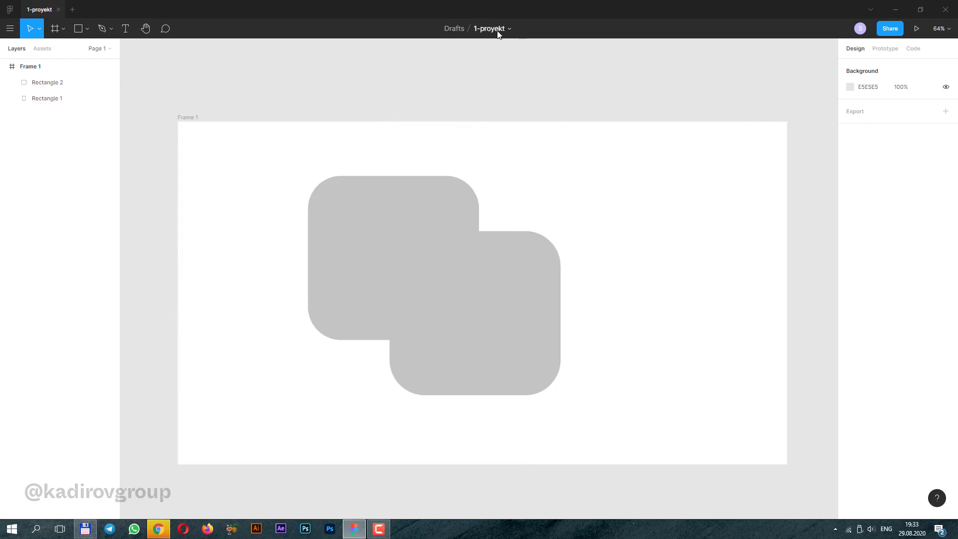
drag(373, 135, 546, 363)
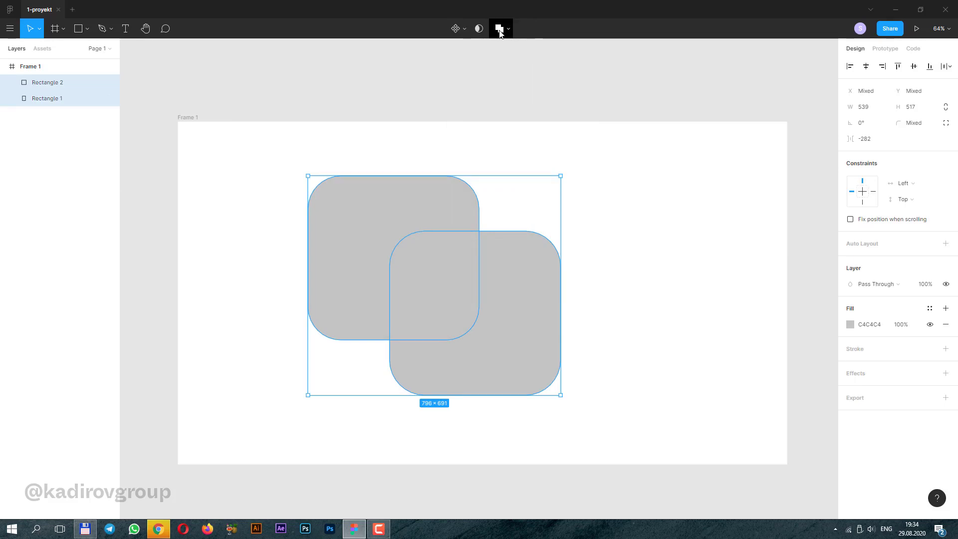
click(499, 29)
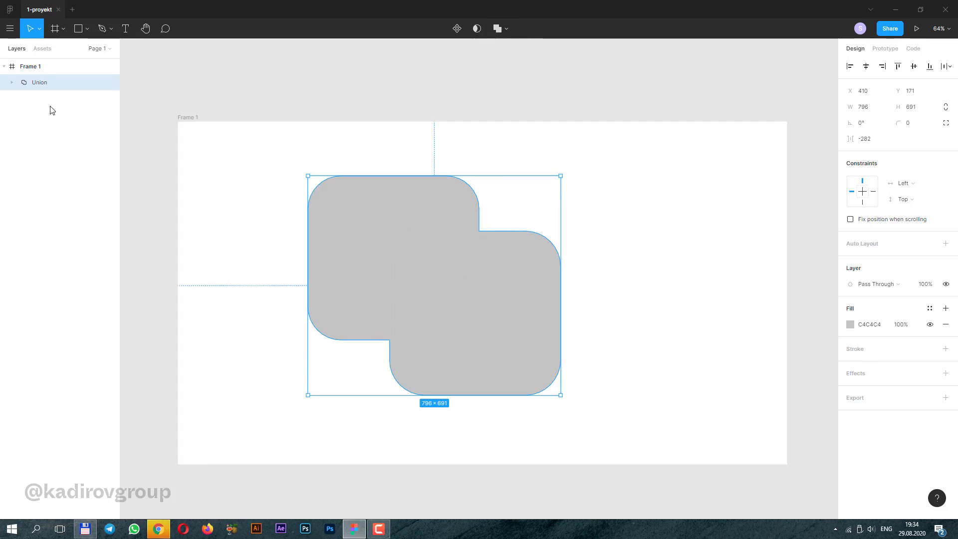
key(ctrl+z)
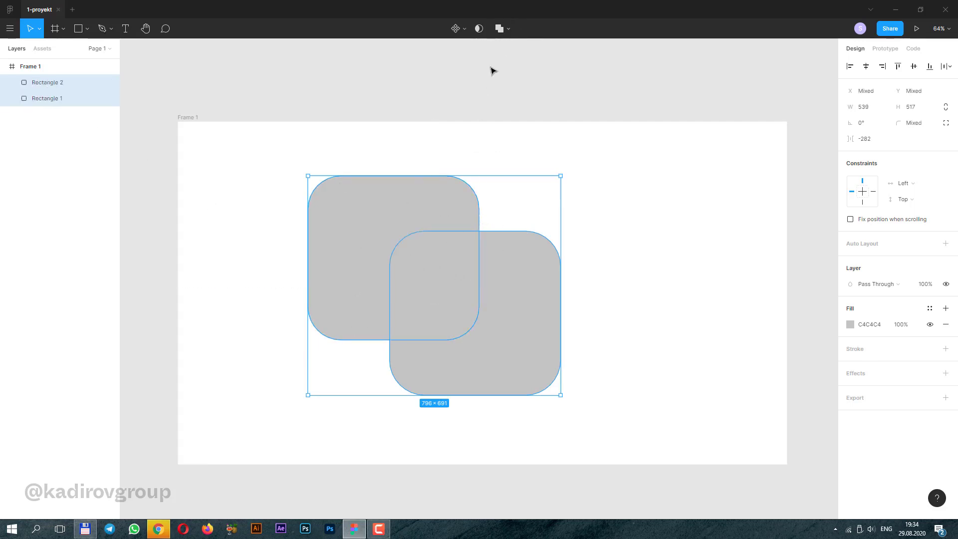
click(508, 29)
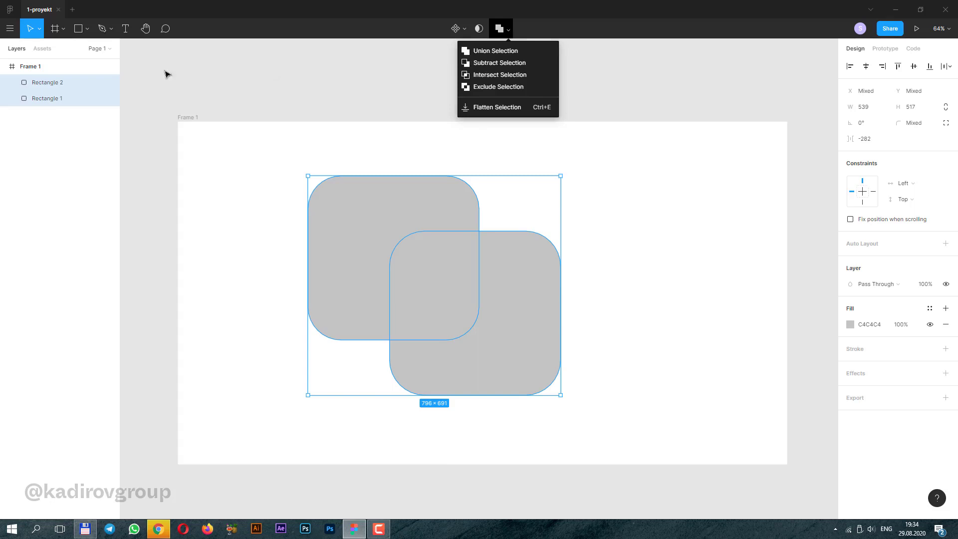
click(517, 64)
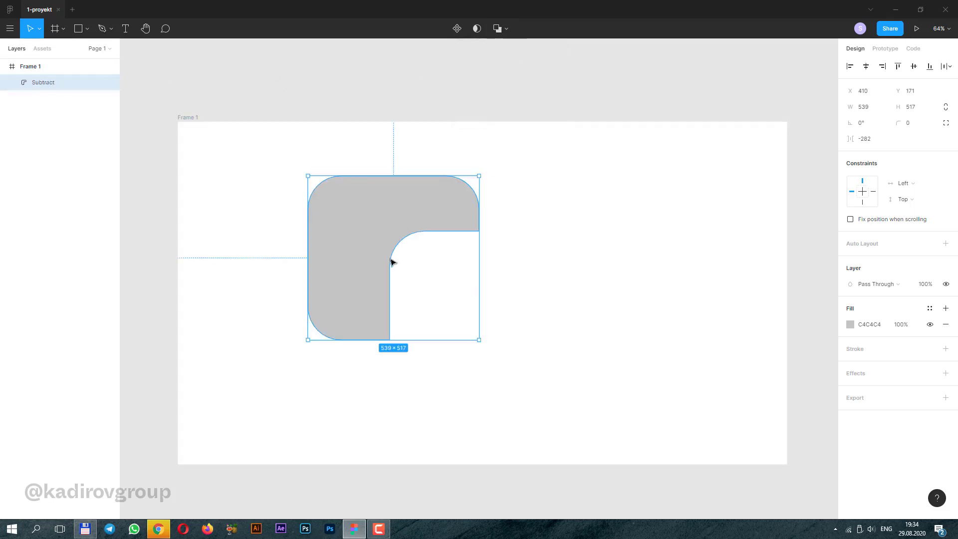
click(596, 261)
click(395, 222)
click(288, 221)
click(430, 232)
Step: Undo the subtraction, then try Intersect Selection on the rectangles and undo it
key(ctrl+shift+g)
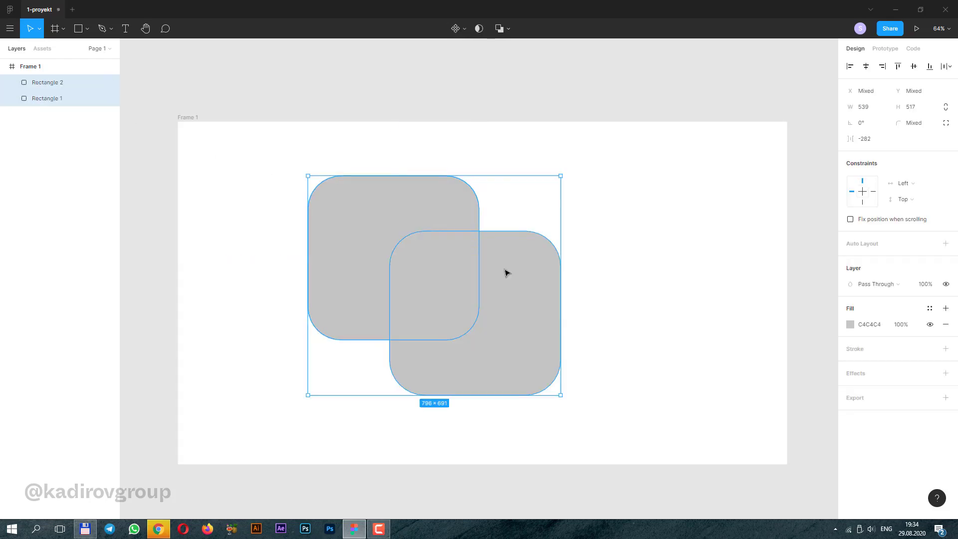
click(508, 29)
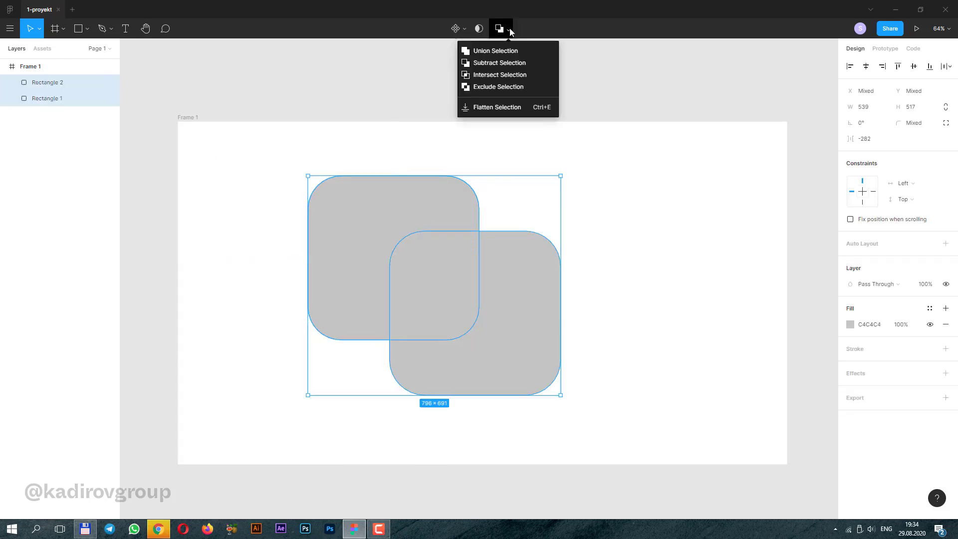
click(497, 76)
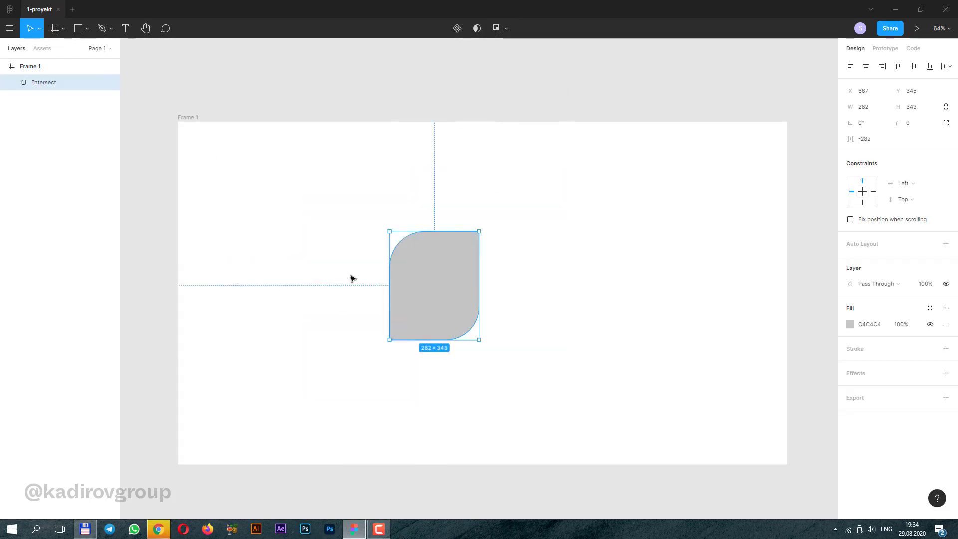
click(358, 172)
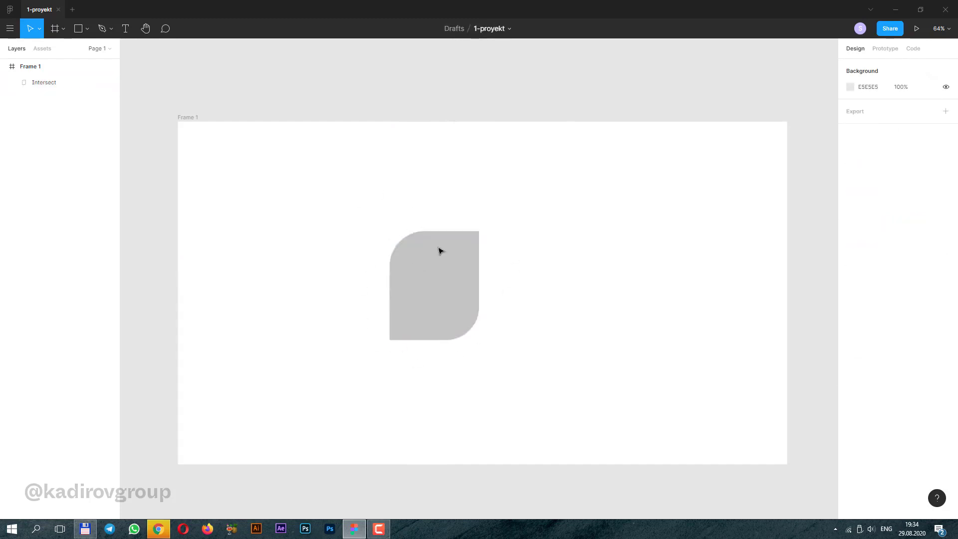
click(416, 285)
key(ctrl+z)
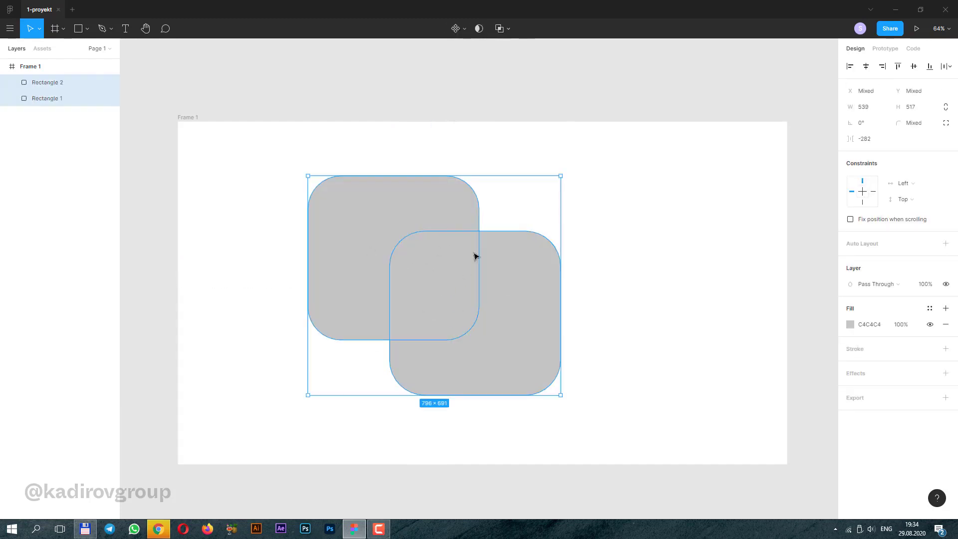
Step: Try Exclude Selection, undo it, then delete both rectangles from Frame 1
click(508, 29)
click(507, 87)
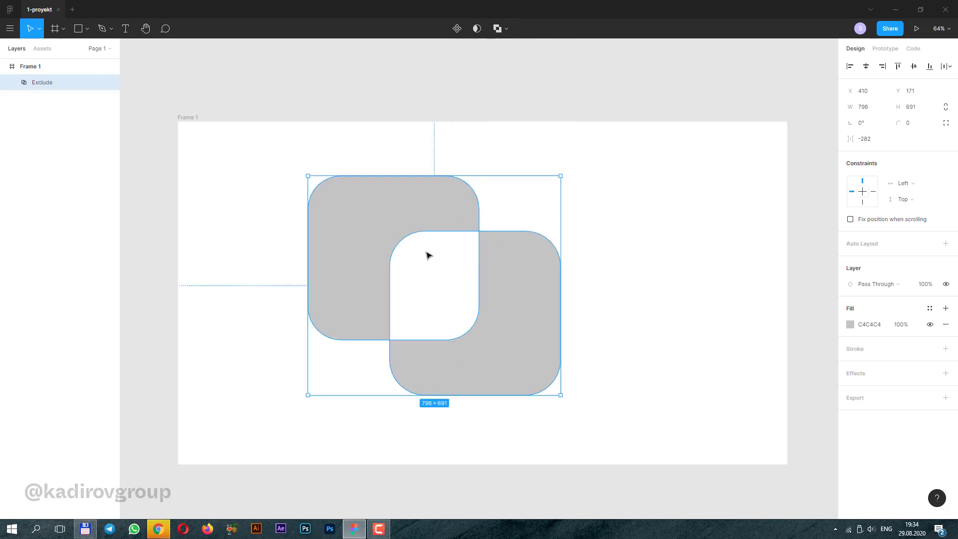
key(ctrl+z)
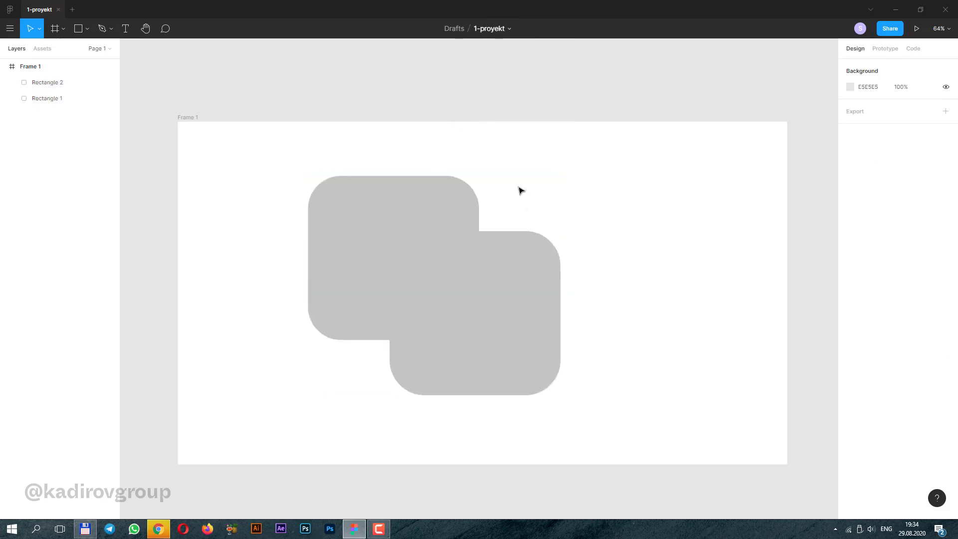
drag(520, 190, 404, 274)
key(Delete)
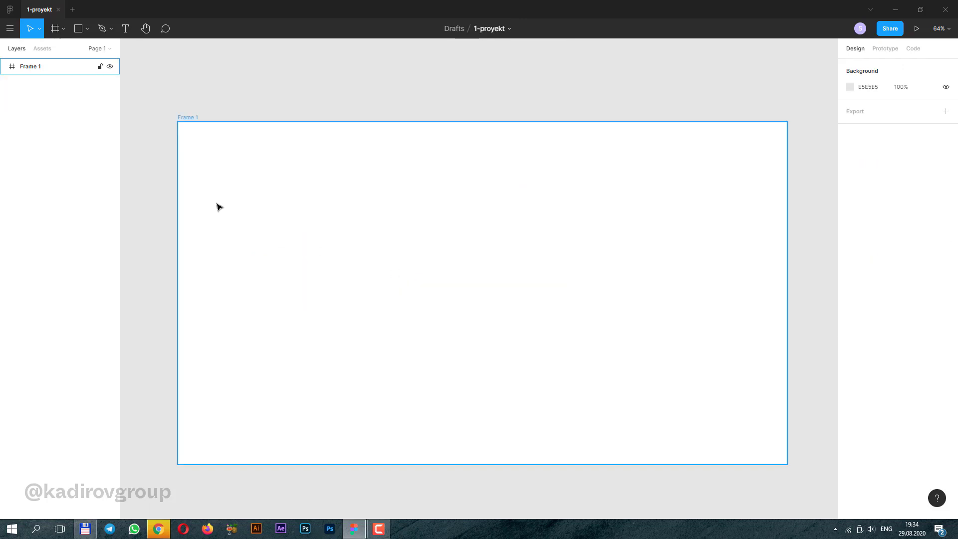
key(Escape)
click(88, 28)
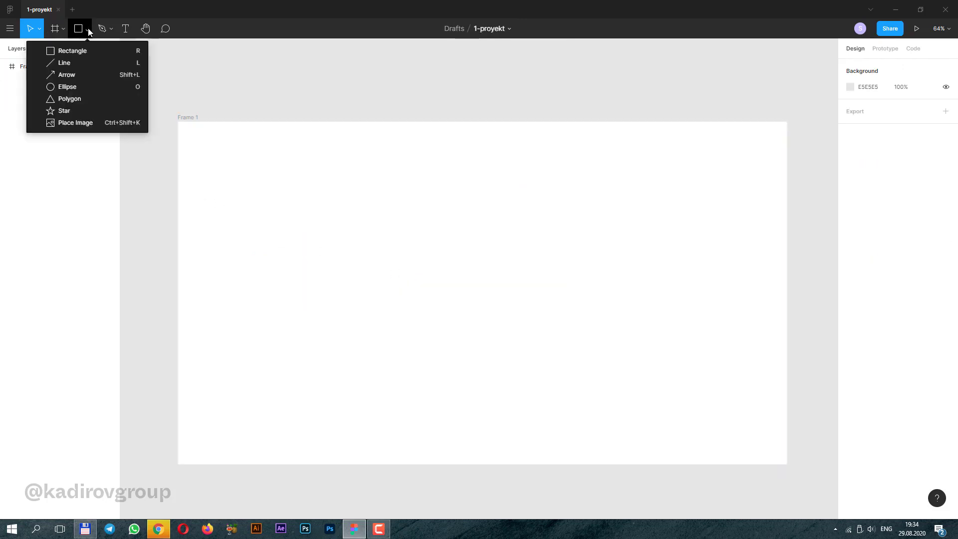
click(73, 88)
drag(357, 211, 564, 417)
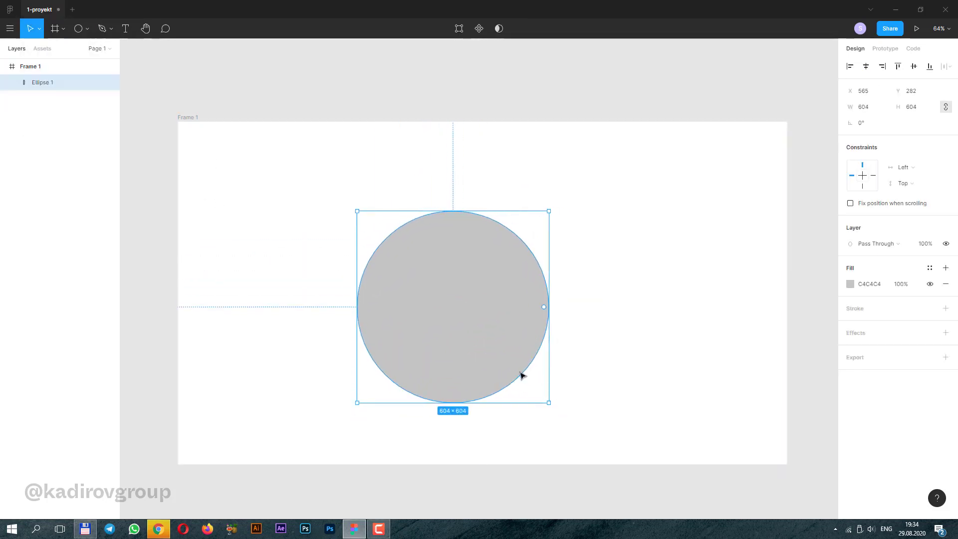
mouse_move(481, 334)
mouse_down()
mouse_move(525, 354)
mouse_move(481, 323)
mouse_move(493, 313)
mouse_up()
click(850, 284)
drag(780, 301, 774, 301)
click(673, 230)
drag(474, 283, 473, 282)
click(671, 299)
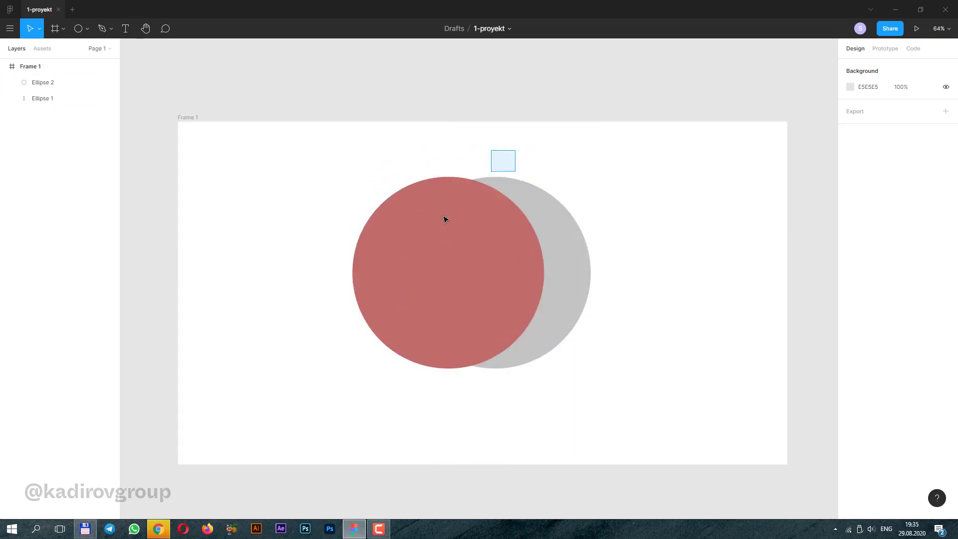
drag(516, 149, 419, 255)
click(507, 29)
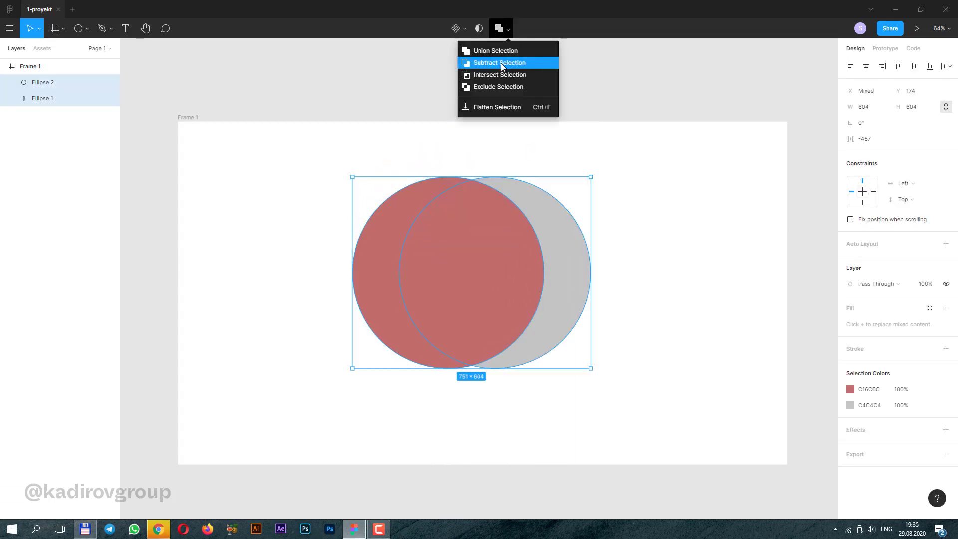
click(501, 67)
click(680, 235)
mouse_move(567, 278)
mouse_down()
mouse_move(456, 305)
mouse_move(533, 312)
mouse_up()
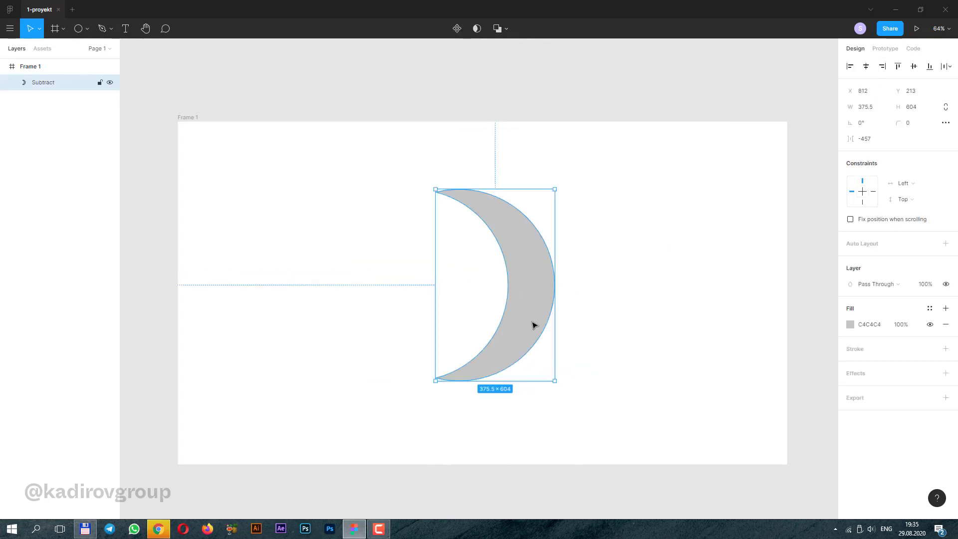
mouse_move(516, 241)
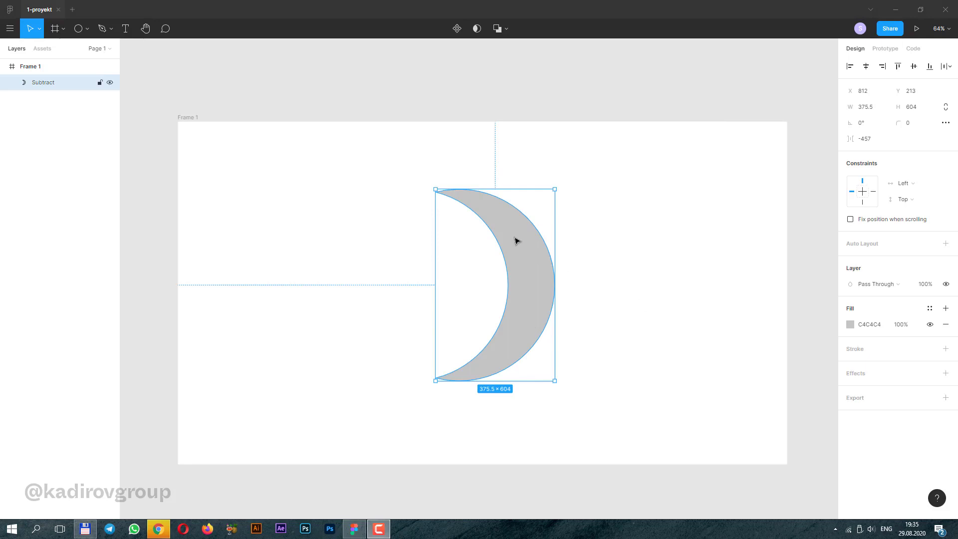
key(Delete)
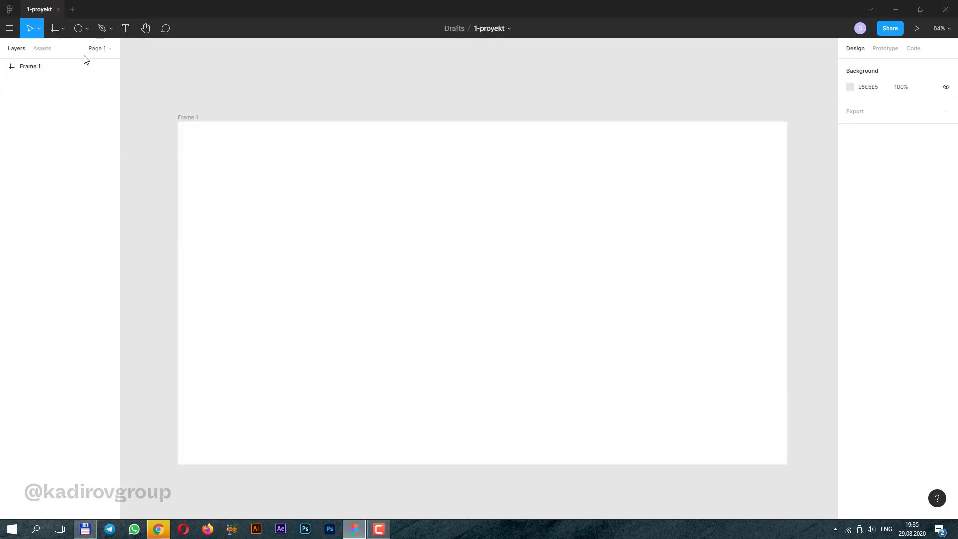
Step: Draw a wide 588×286 grey rectangle in Frame 1 with corner radius 83
click(88, 28)
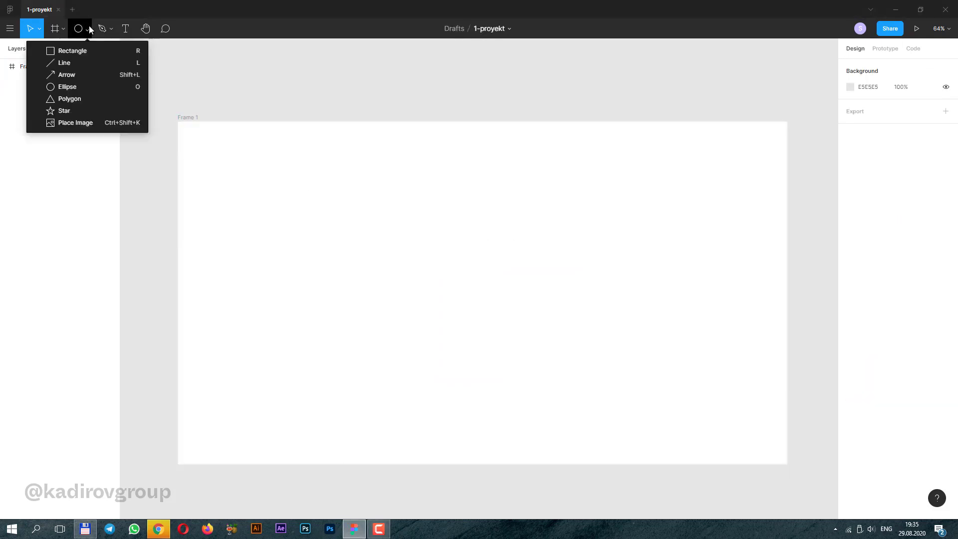
click(74, 50)
mouse_move(368, 207)
mouse_down()
mouse_move(509, 293)
mouse_move(556, 299)
mouse_up()
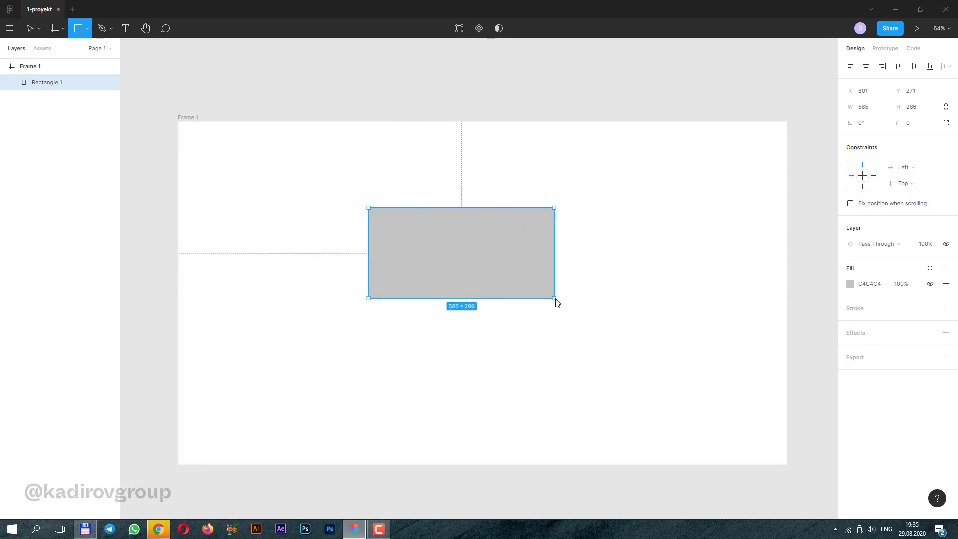
drag(549, 215, 528, 231)
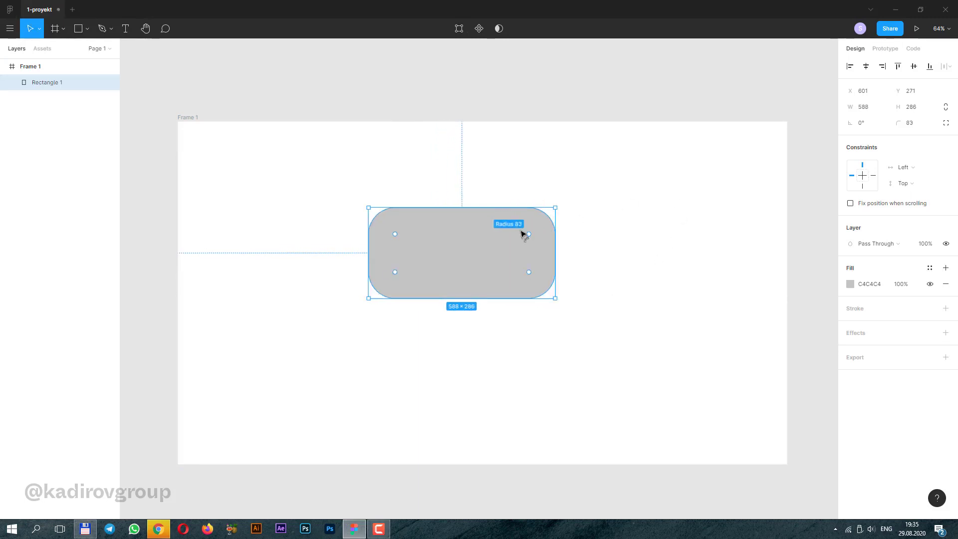
Step: Draw a polygon triangle and rotate it 180° to point down beneath the rectangle
click(630, 250)
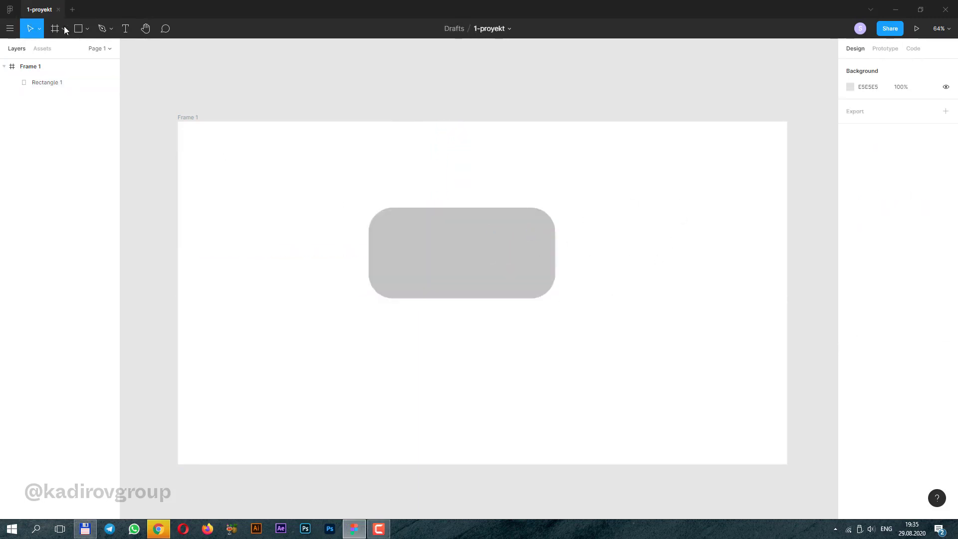
click(87, 29)
click(70, 98)
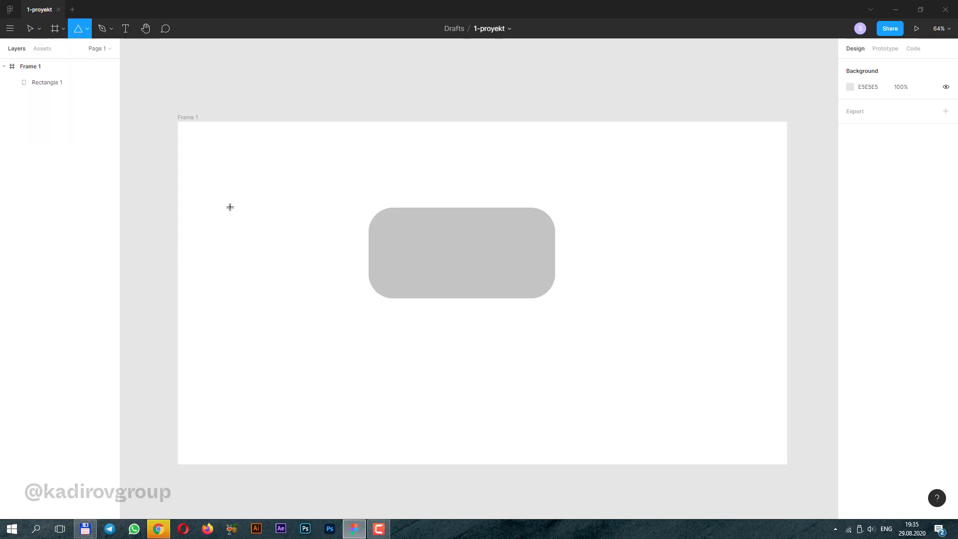
mouse_move(430, 326)
mouse_down()
mouse_move(488, 361)
mouse_move(514, 355)
mouse_move(411, 359)
mouse_up()
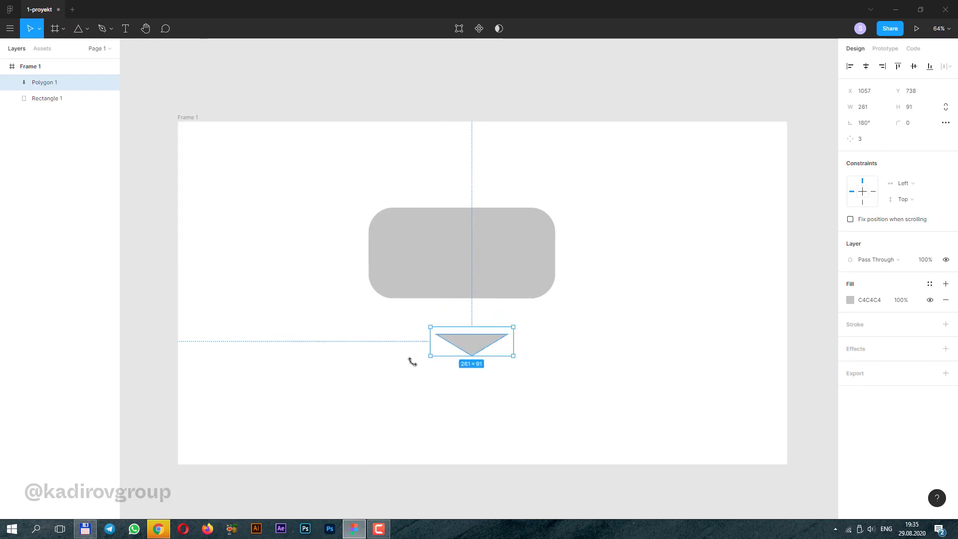
drag(485, 344, 466, 310)
click(492, 323)
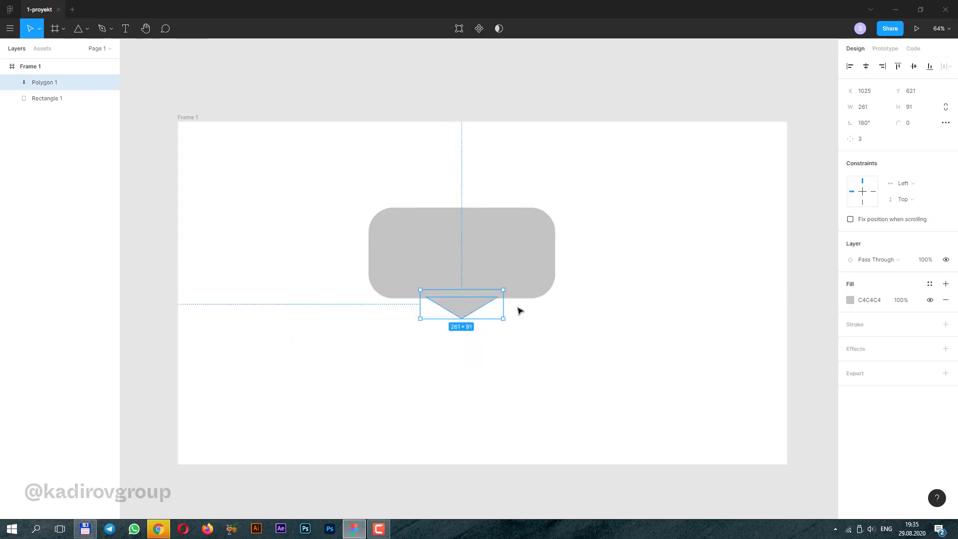
Step: Centre the triangle horizontally on Rectangle 1 with Align Horizontal Centers
shift+click(487, 244)
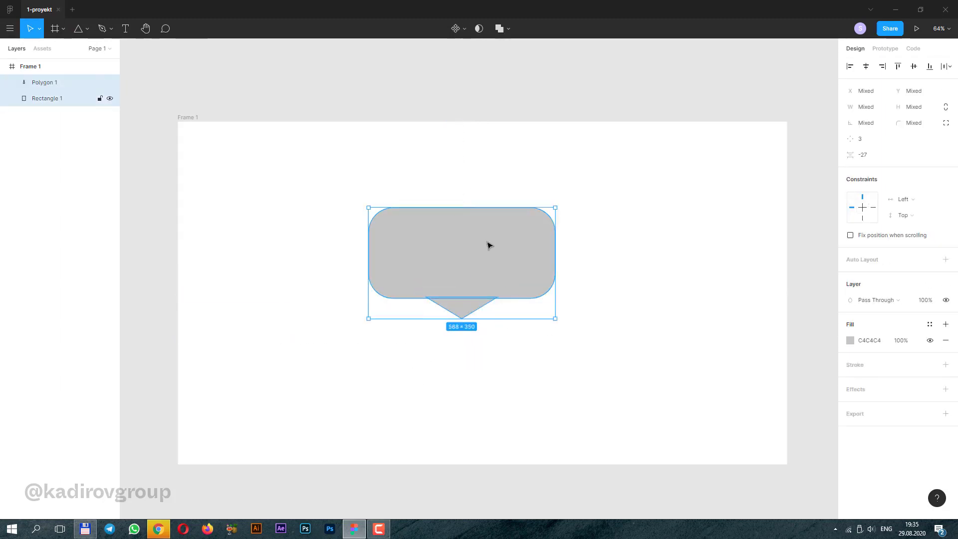
click(865, 67)
click(485, 335)
mouse_move(388, 346)
mouse_down()
mouse_move(479, 298)
mouse_move(504, 265)
mouse_up()
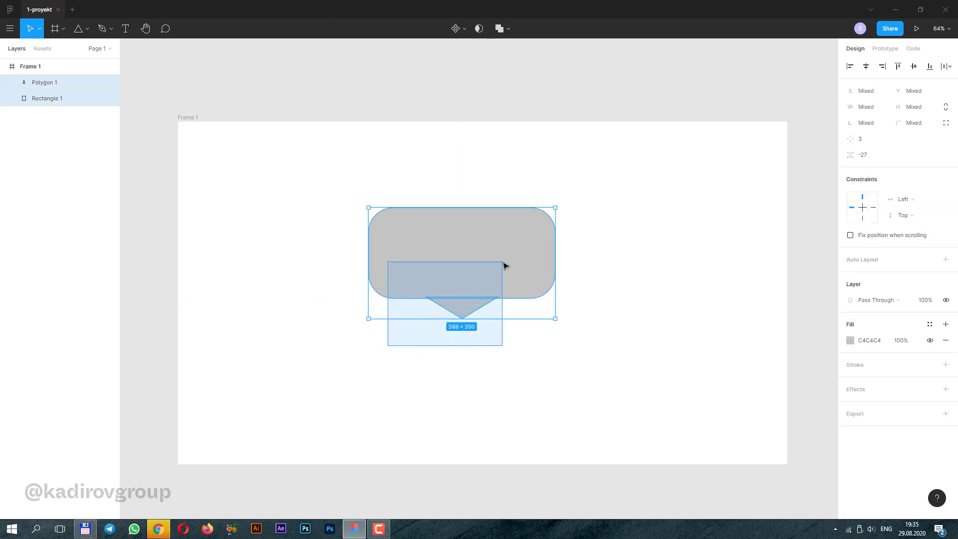
click(463, 310)
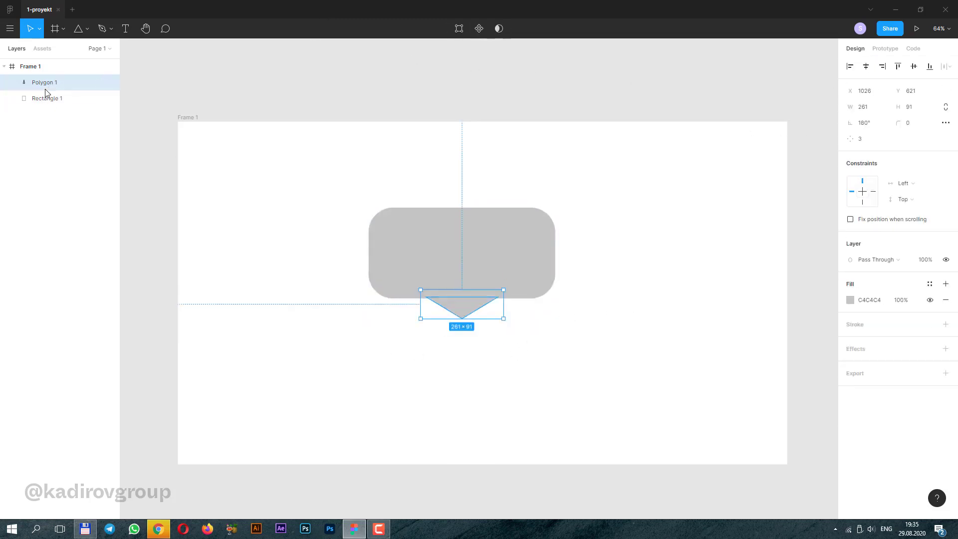
key(Escape)
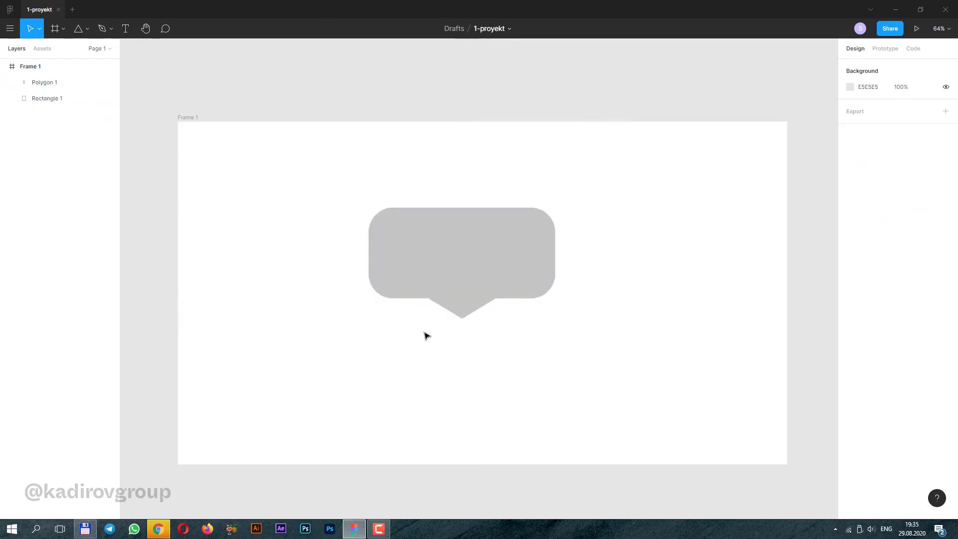
Step: Add a grey Drop Shadow with blur 9 to Rectangle 1
drag(337, 345, 533, 246)
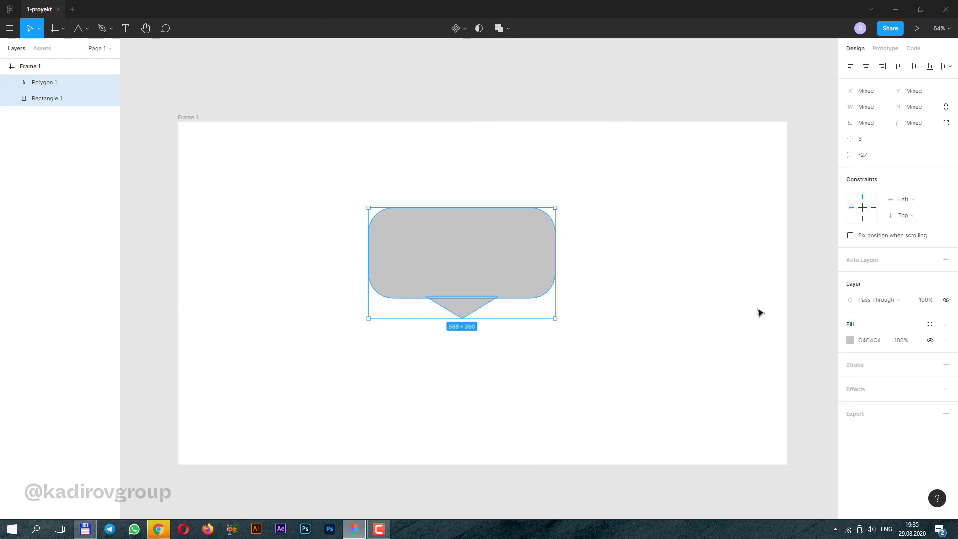
click(693, 291)
click(514, 257)
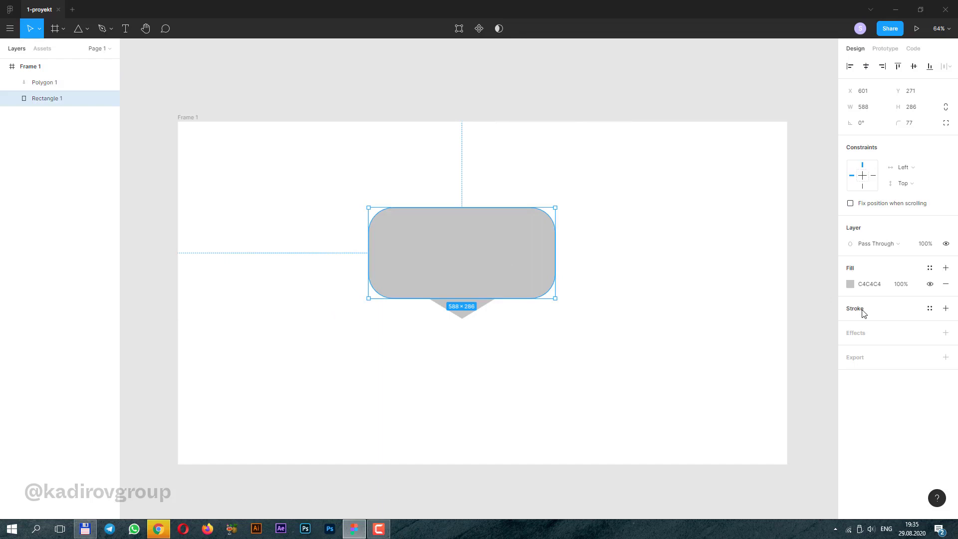
click(862, 334)
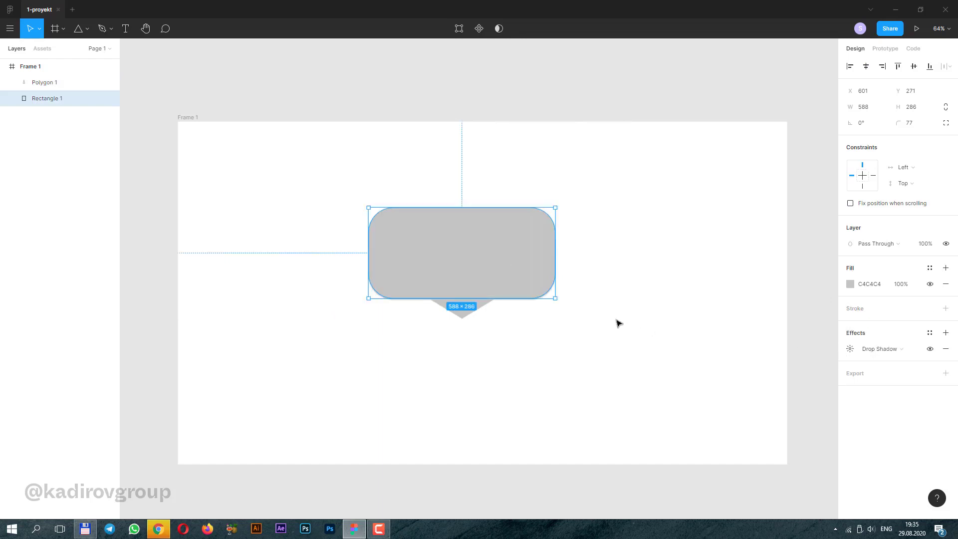
click(849, 349)
mouse_move(728, 373)
mouse_down()
mouse_move(761, 372)
mouse_move(726, 372)
mouse_up()
mouse_move(807, 371)
mouse_down()
mouse_move(684, 376)
mouse_move(762, 370)
mouse_up()
click(530, 363)
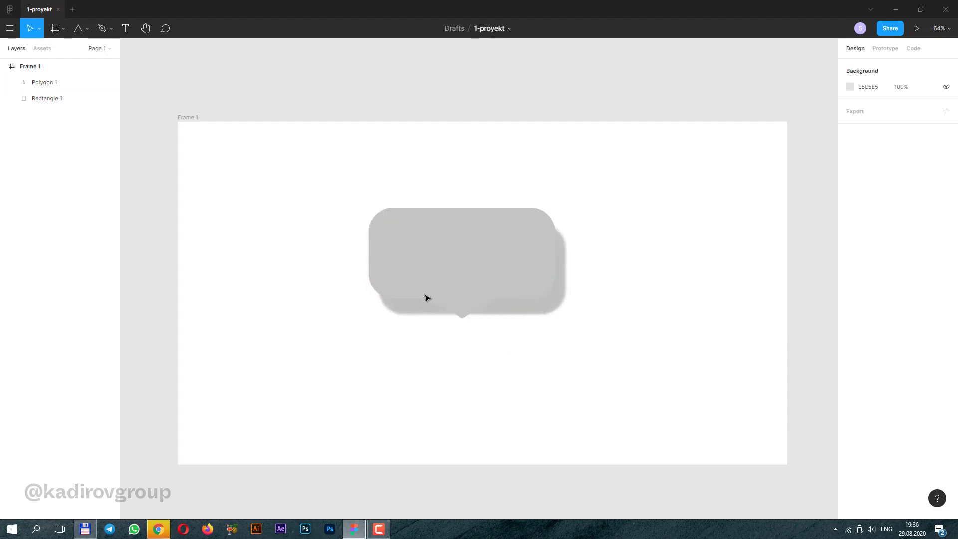
click(430, 279)
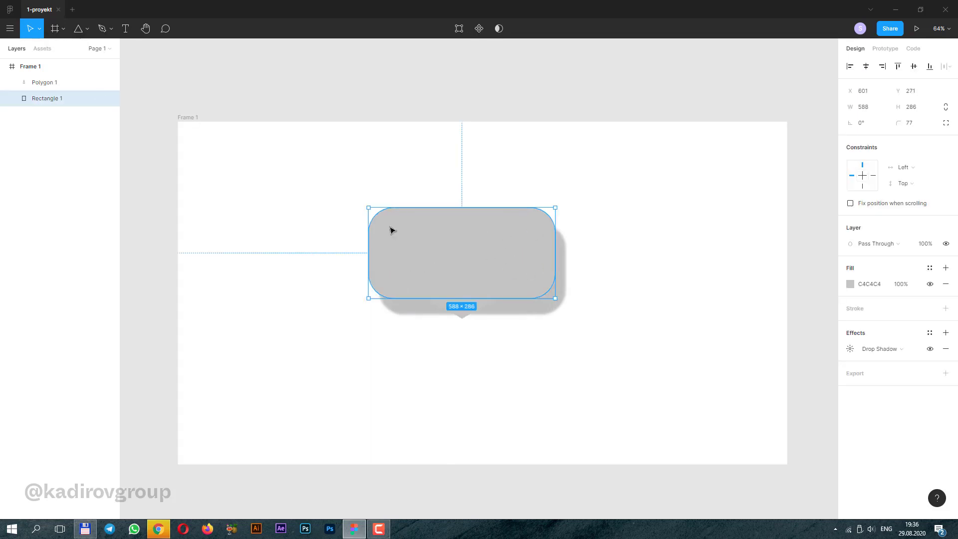
click(11, 28)
mouse_move(52, 81)
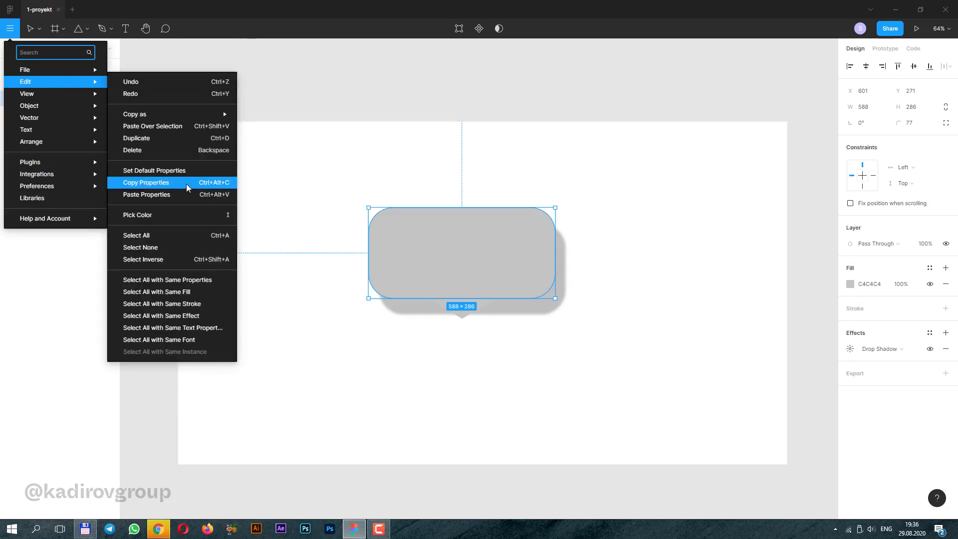
click(187, 184)
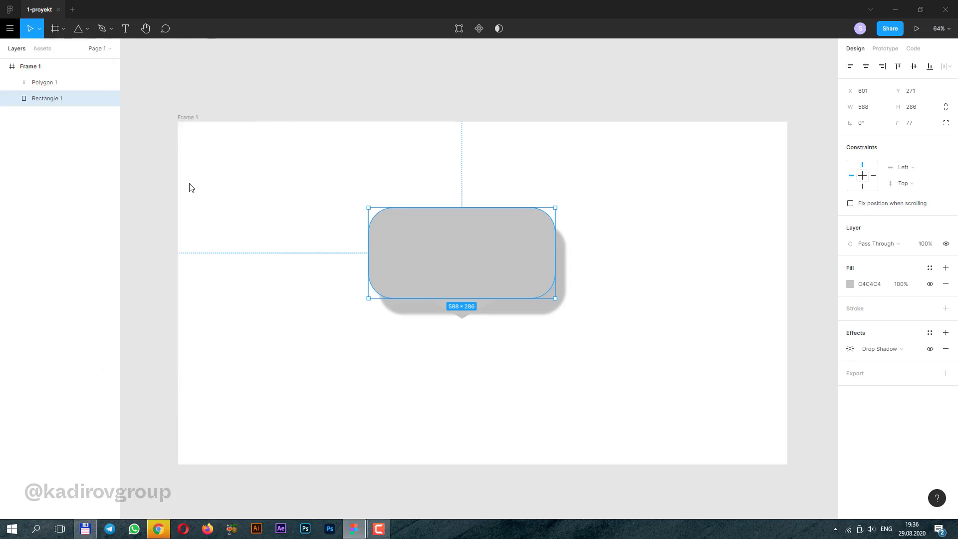
click(466, 318)
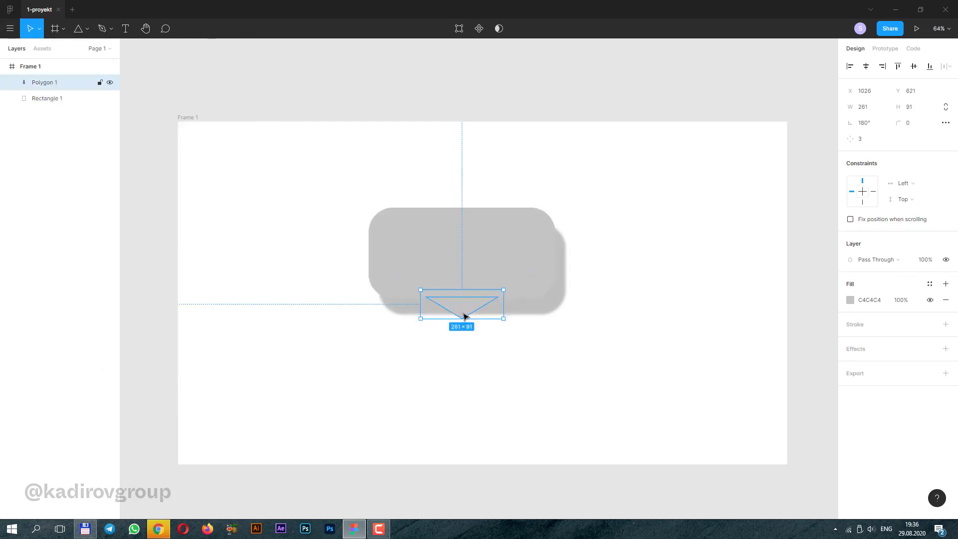
key(ctrl+alt+v)
click(505, 355)
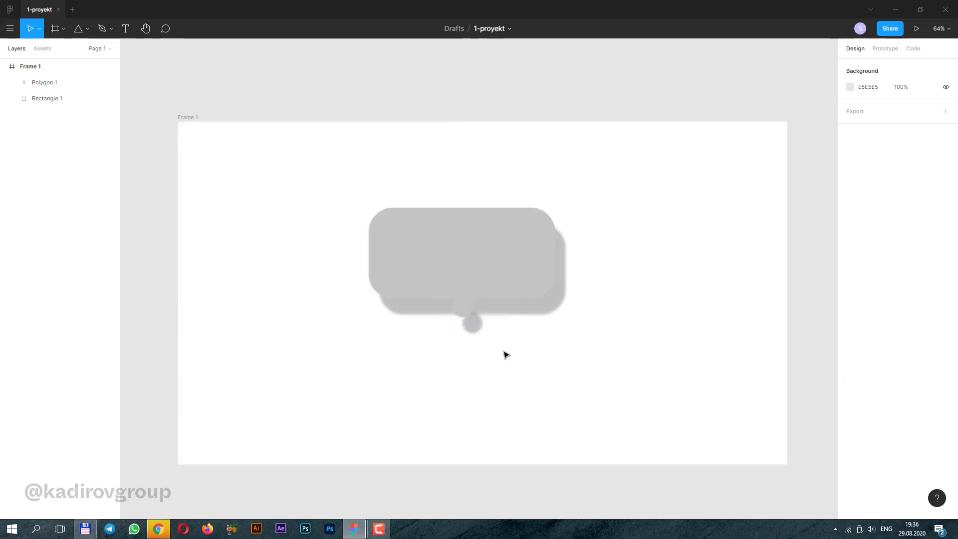
click(466, 312)
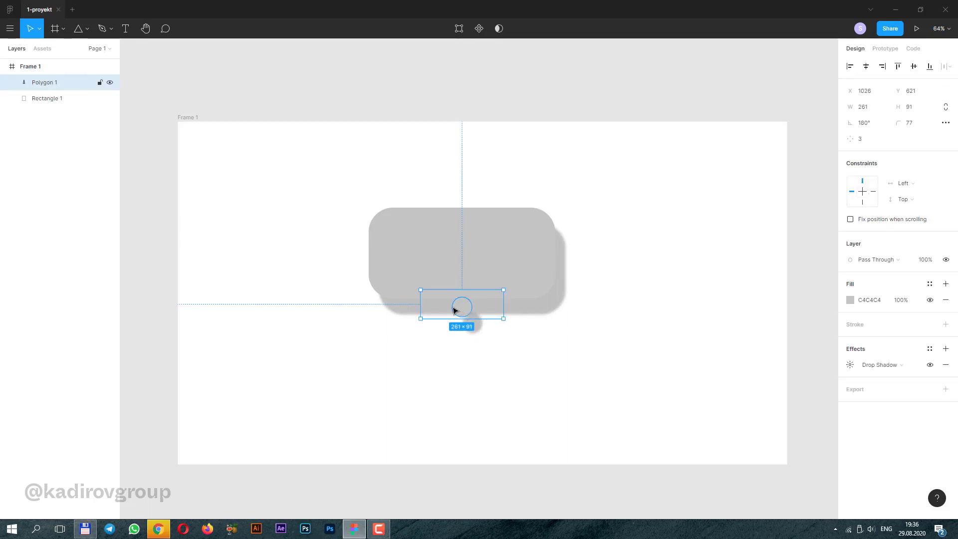
click(540, 252)
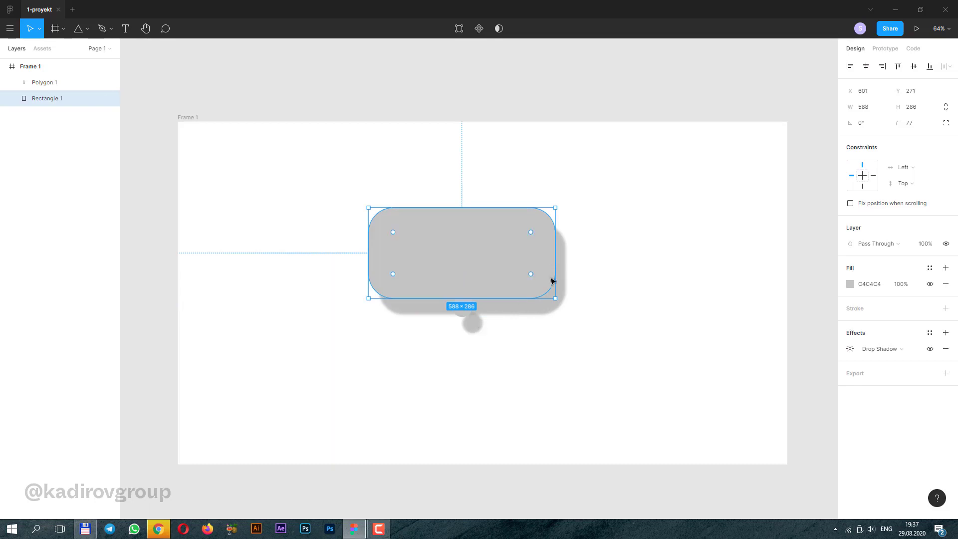
click(466, 320)
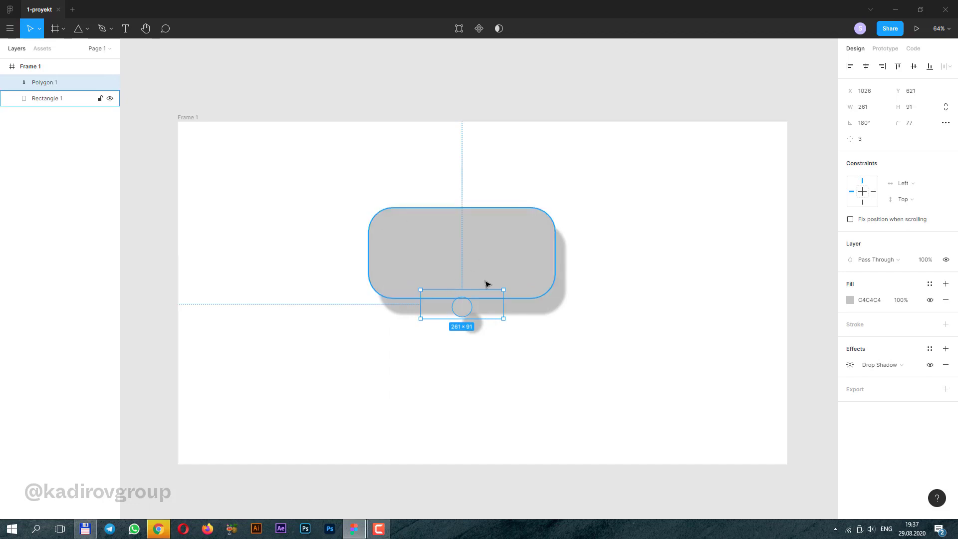
click(486, 285)
click(475, 317)
click(486, 338)
key(ctrl+z)
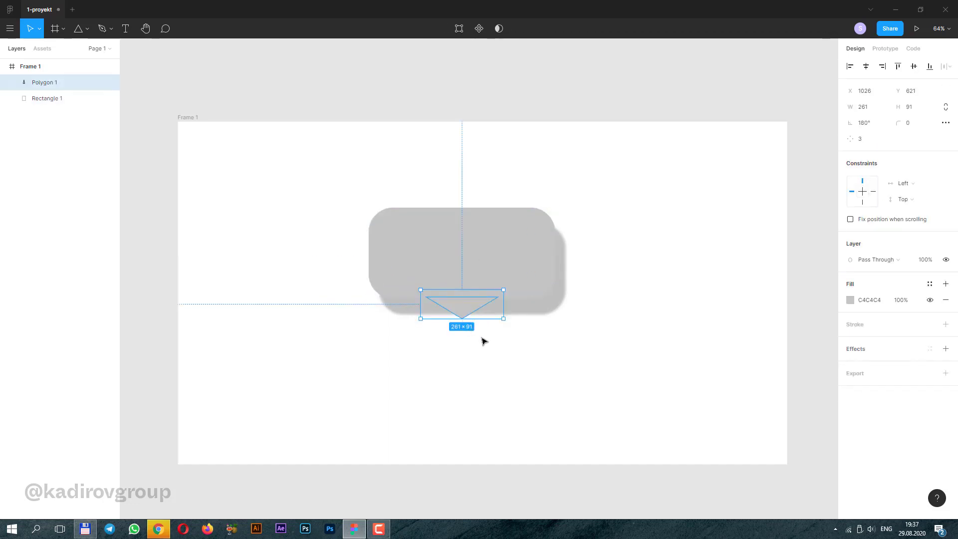
key(Tab)
click(461, 342)
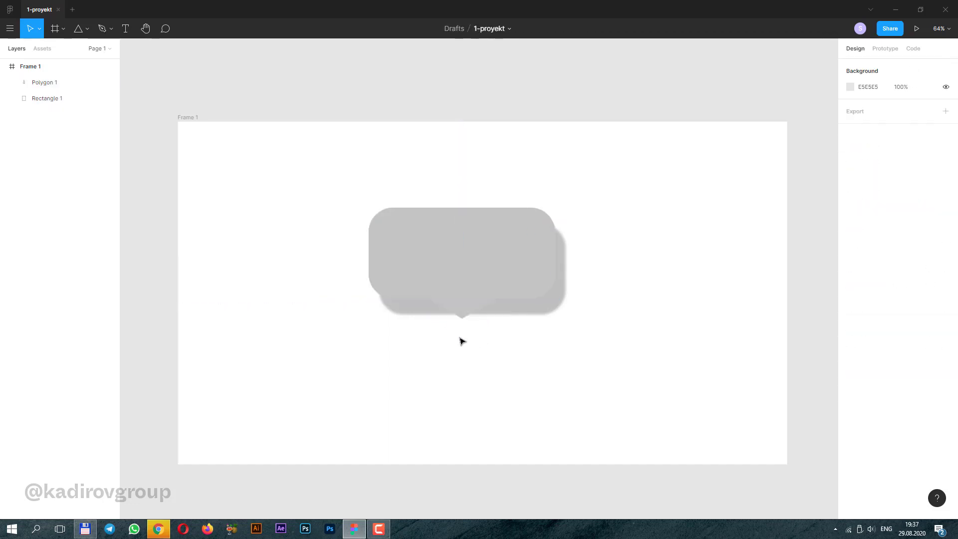
key(ctrl+z)
key(ctrl+z)
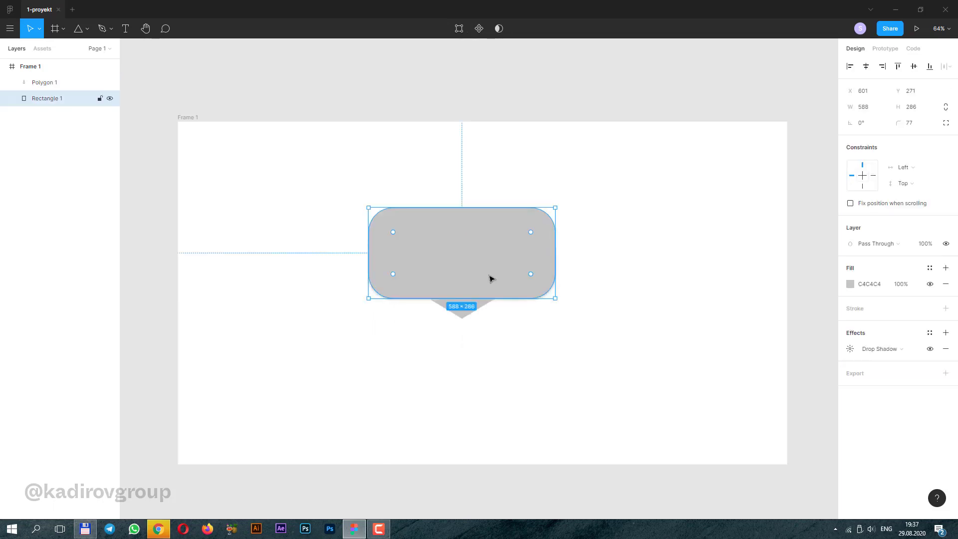
Step: Remove the rectangle's shadow, union it with the triangle, and paste corner radius 77 and shadow
click(946, 349)
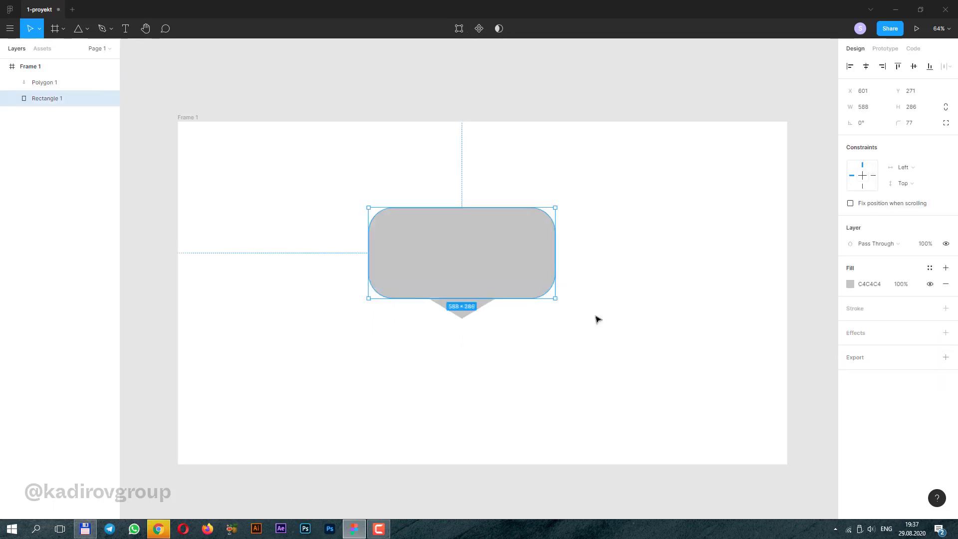
key(Tab)
drag(348, 346, 519, 242)
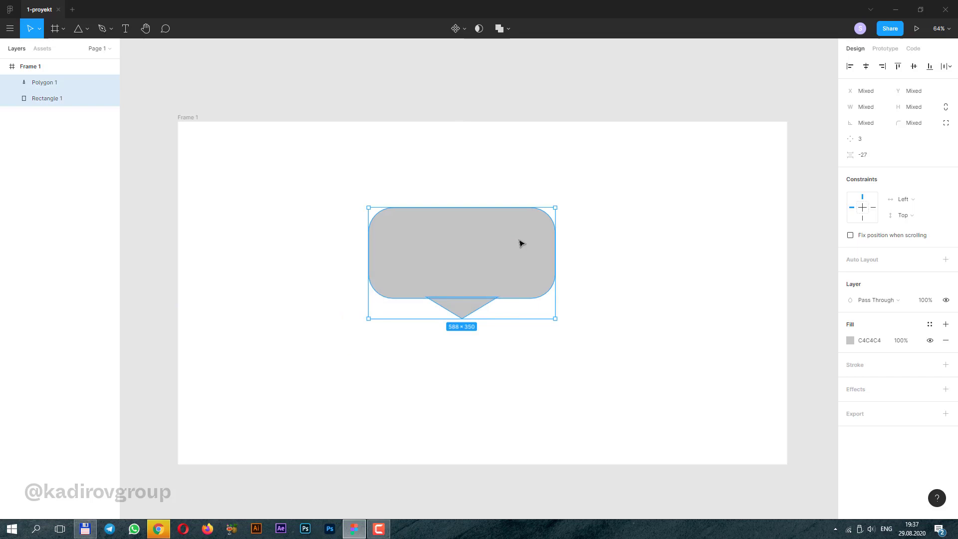
click(498, 29)
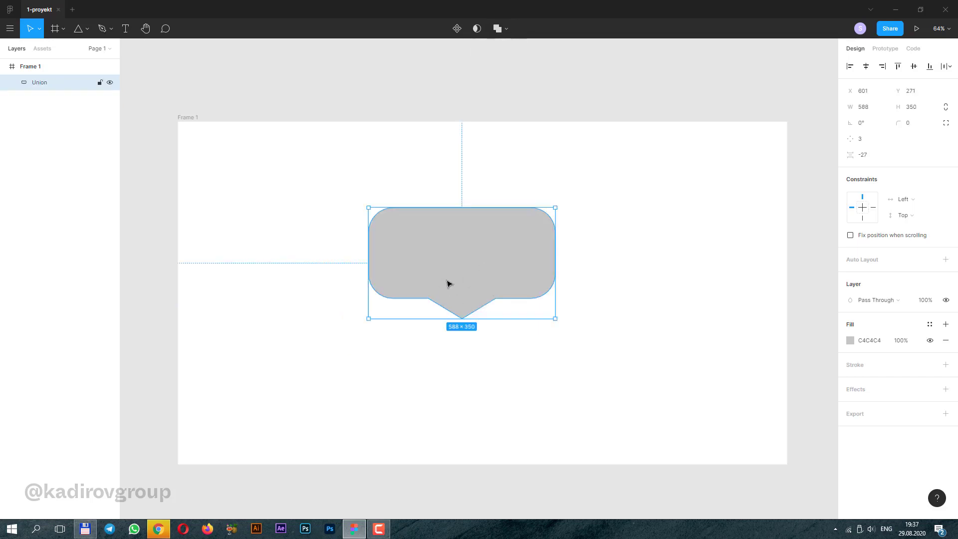
key(ctrl+alt+v)
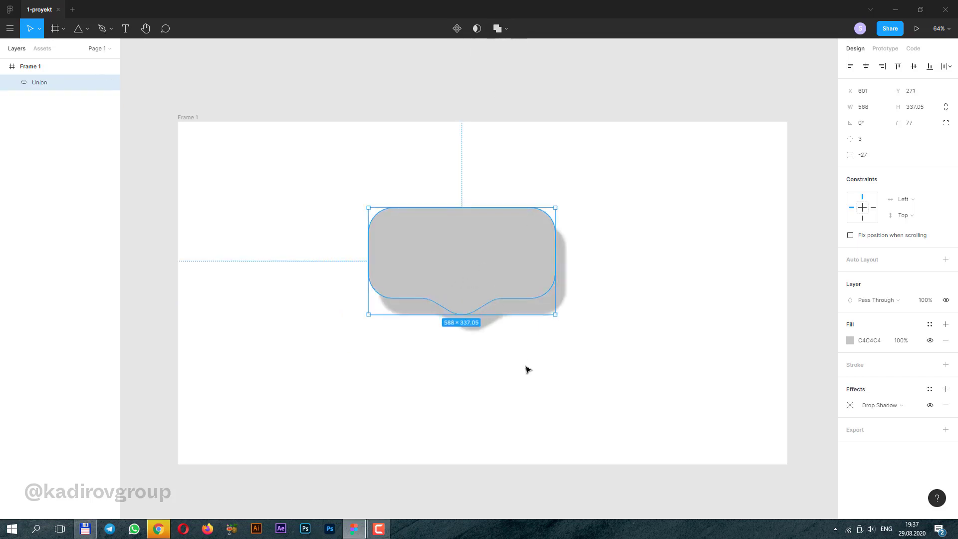
click(481, 340)
click(469, 310)
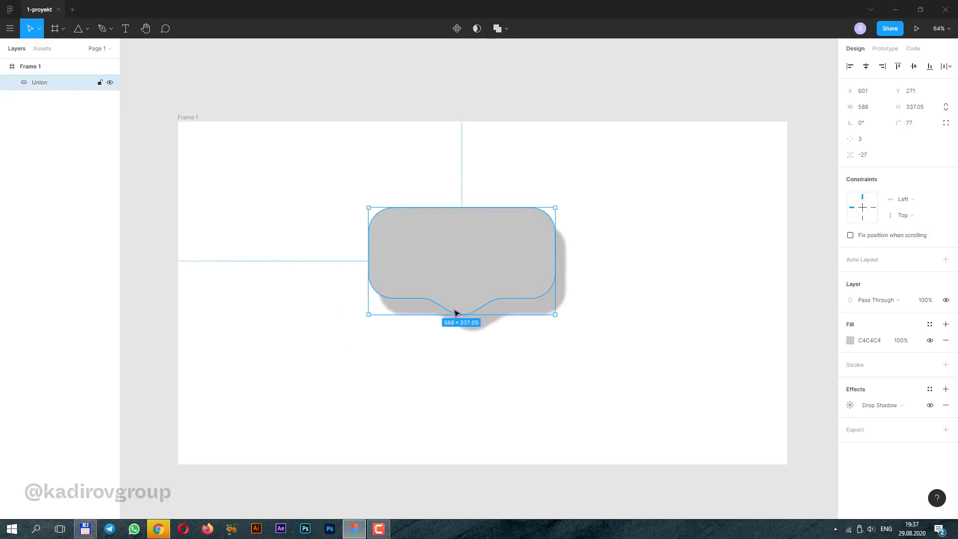